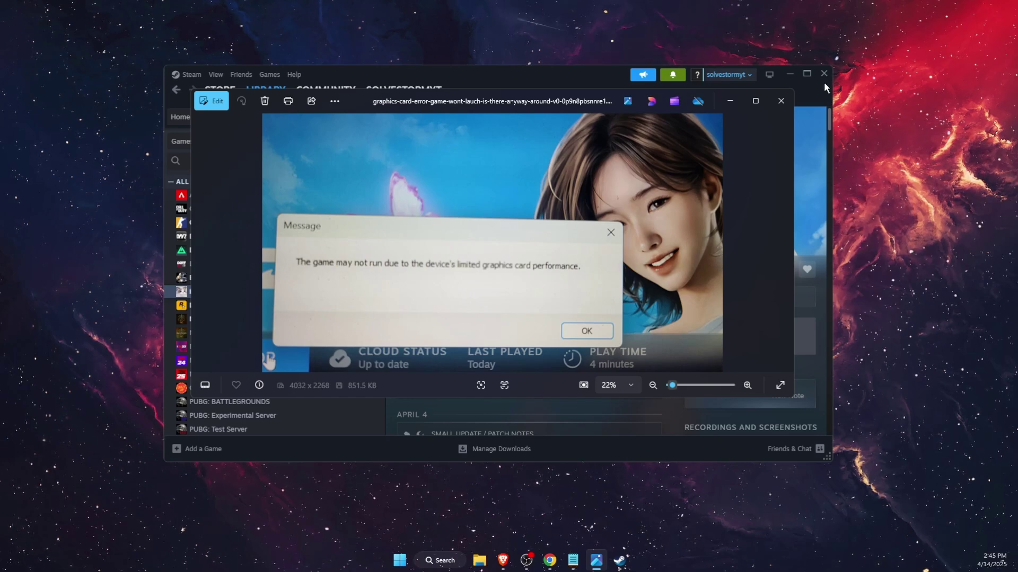
Step: Close the Photos screenshot of the graphics card performance error
click(781, 100)
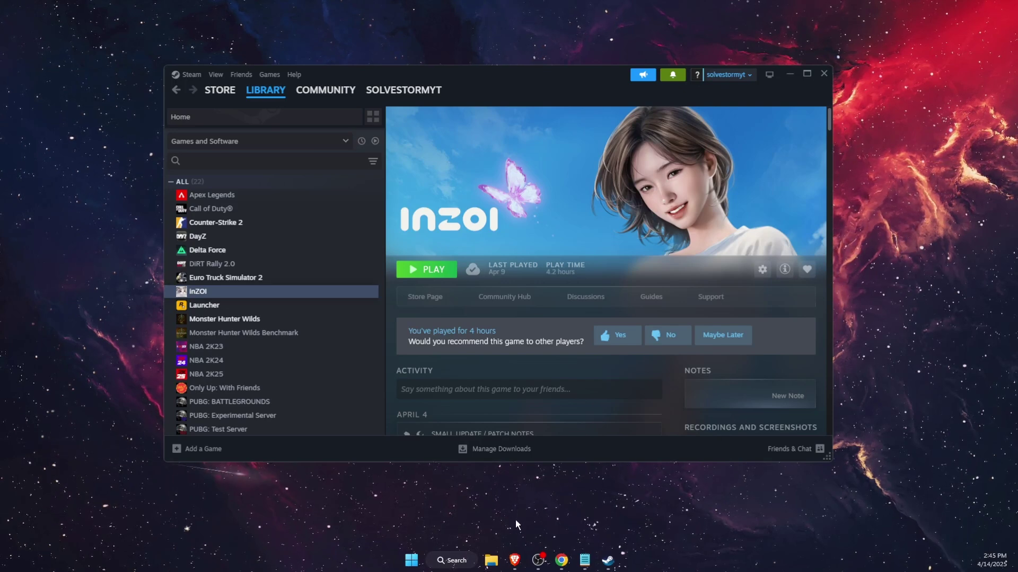
Step: In Brave, return to the NVIDIA App search results and start the NVIDIA App installer download
click(515, 560)
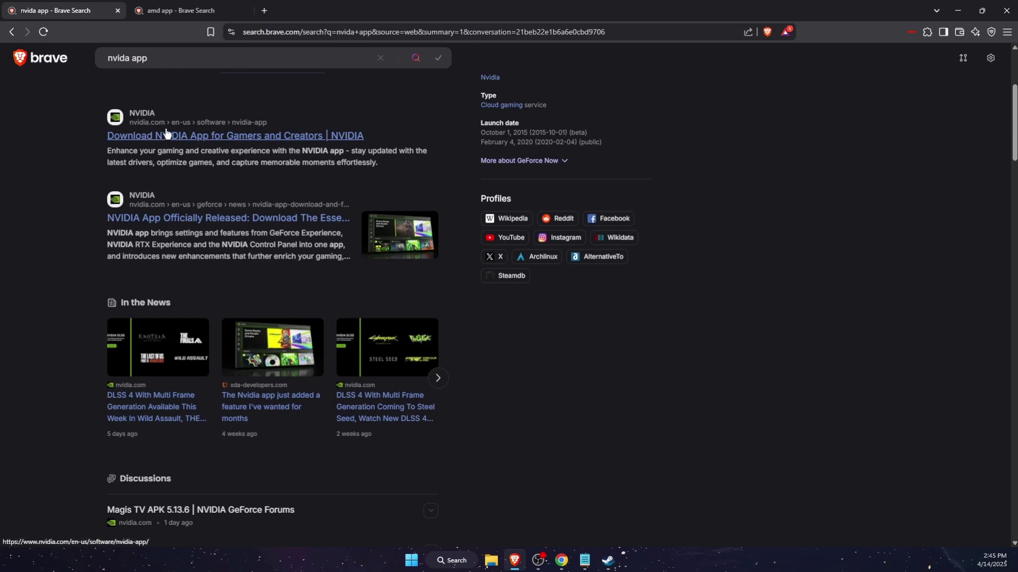
click(165, 12)
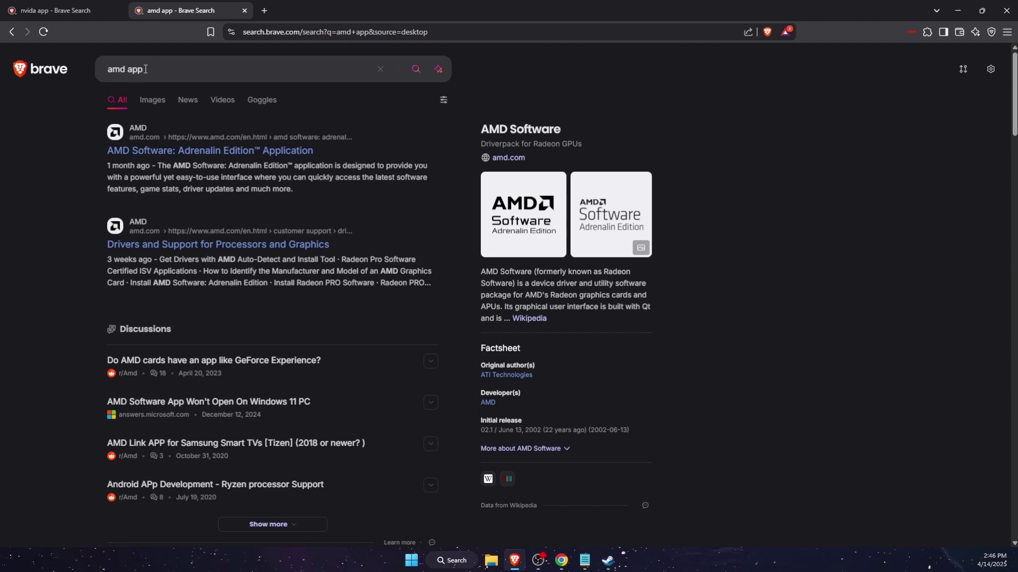
key(ctrl+shift+Tab)
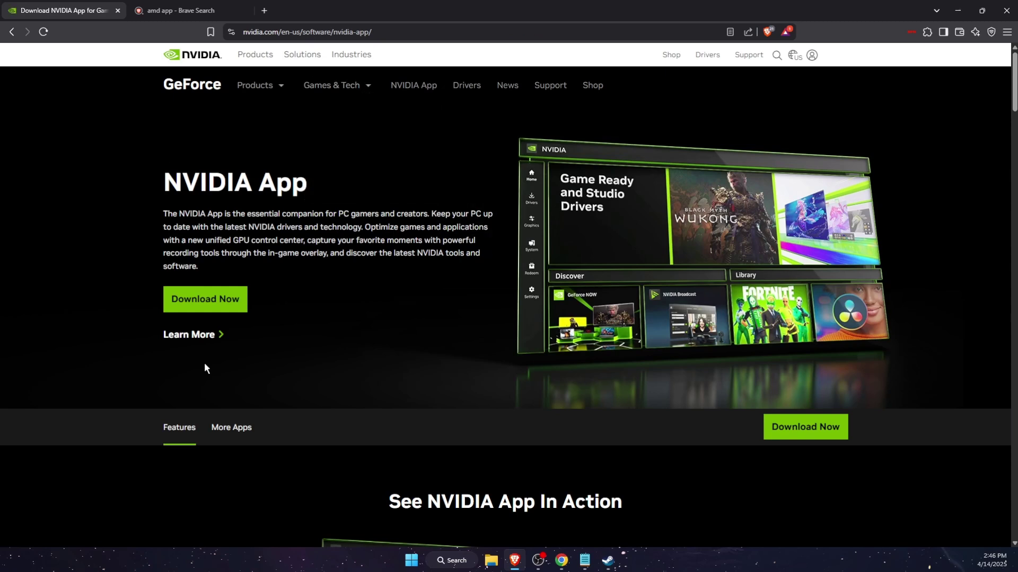
click(182, 301)
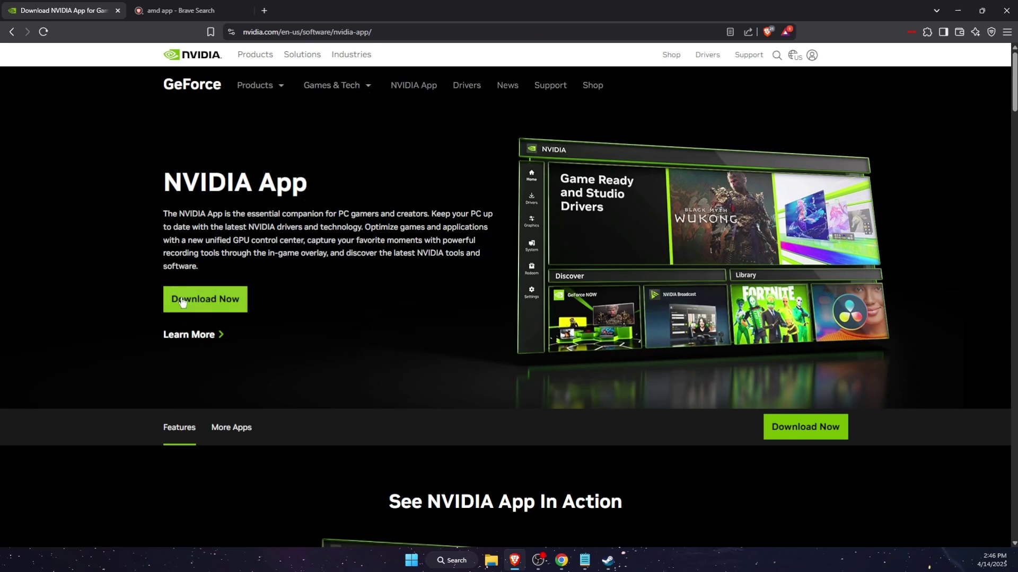
Step: Minimize Brave to reveal the Steam library and open Windows search
click(955, 11)
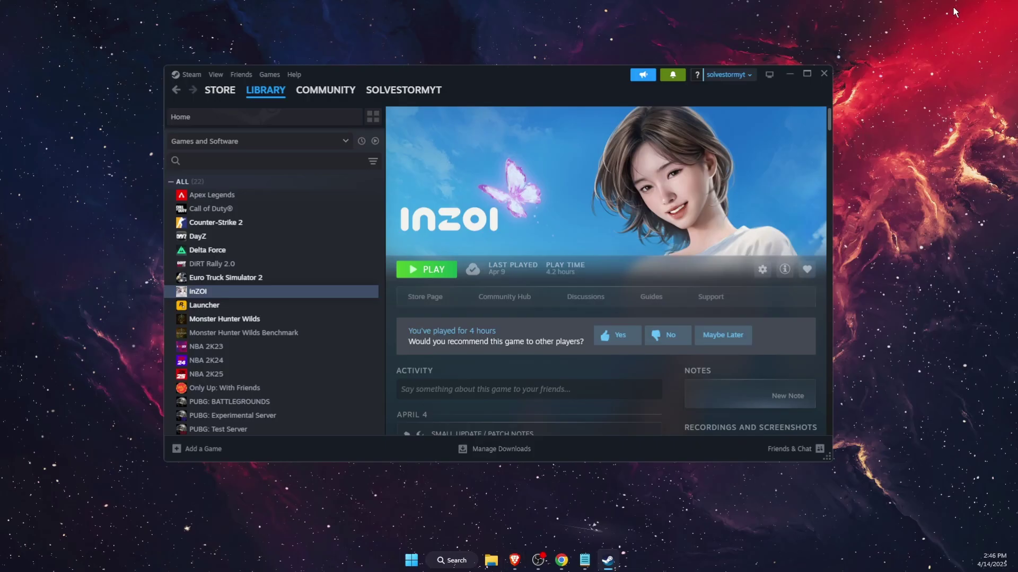
click(450, 559)
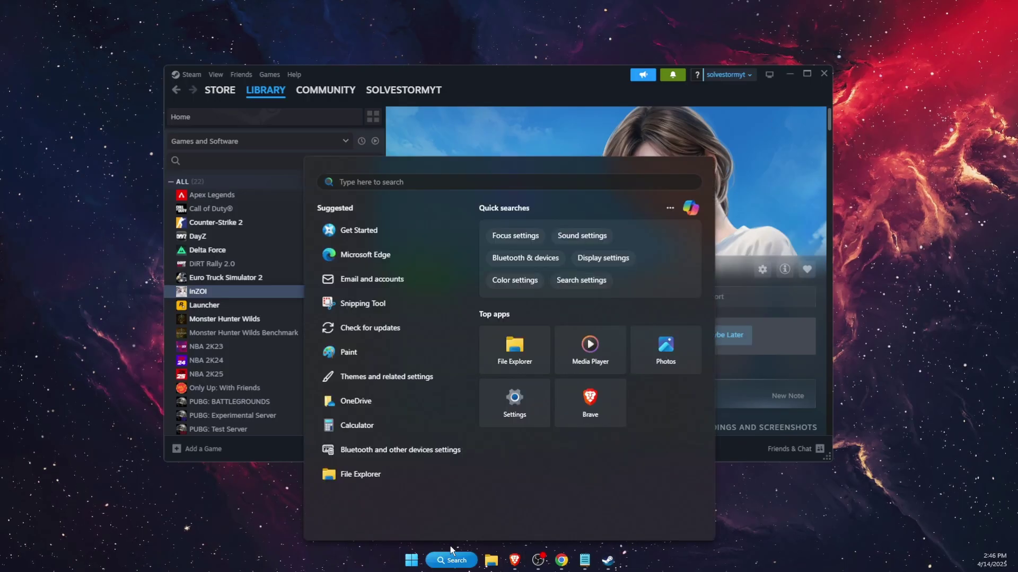
text(nv)
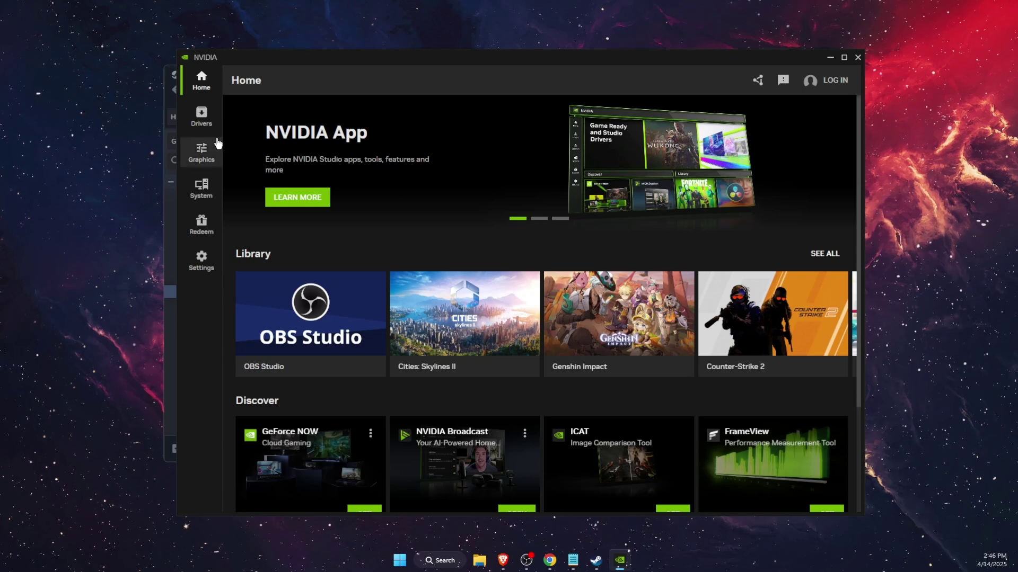
Step: Switch Drivers to Game Ready and download GeForce Game Ready Driver 572.83, then return to Steam
click(199, 118)
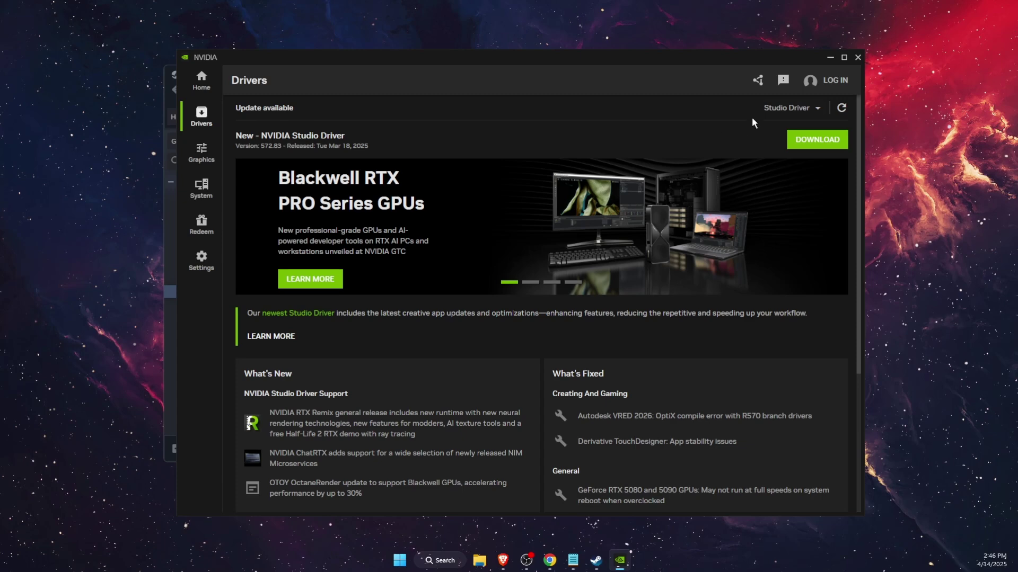
click(791, 107)
click(704, 137)
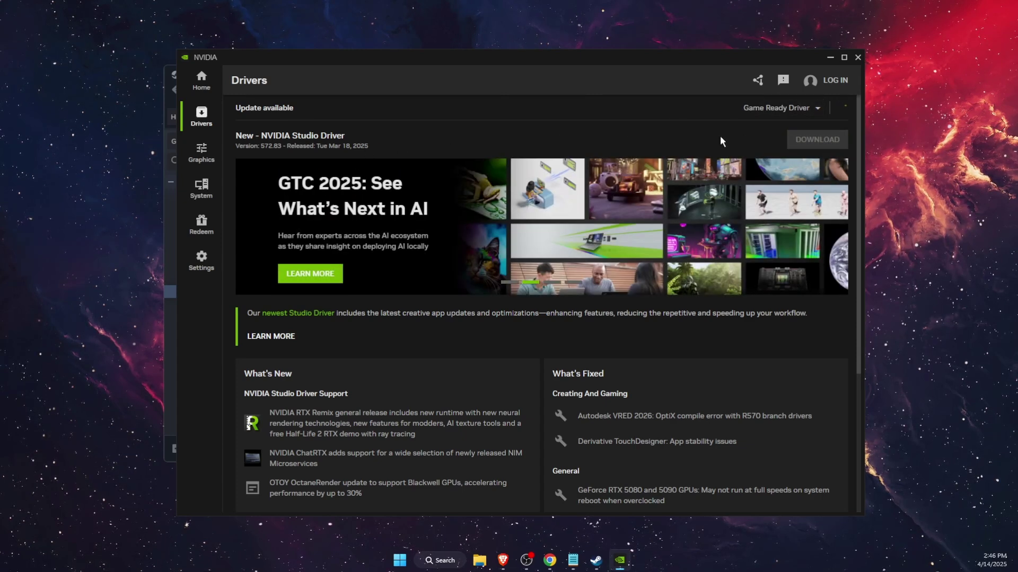
click(809, 140)
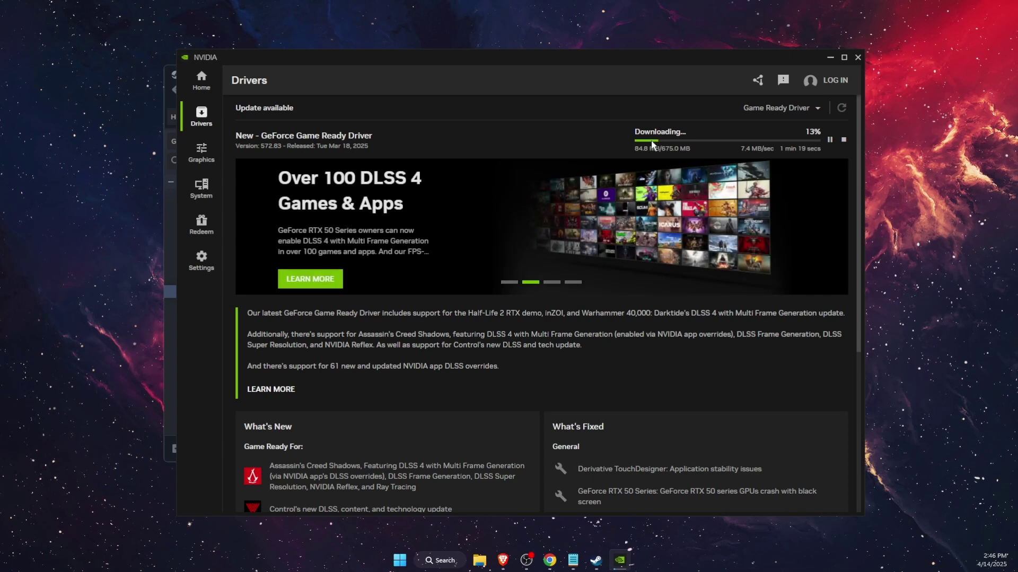
click(596, 560)
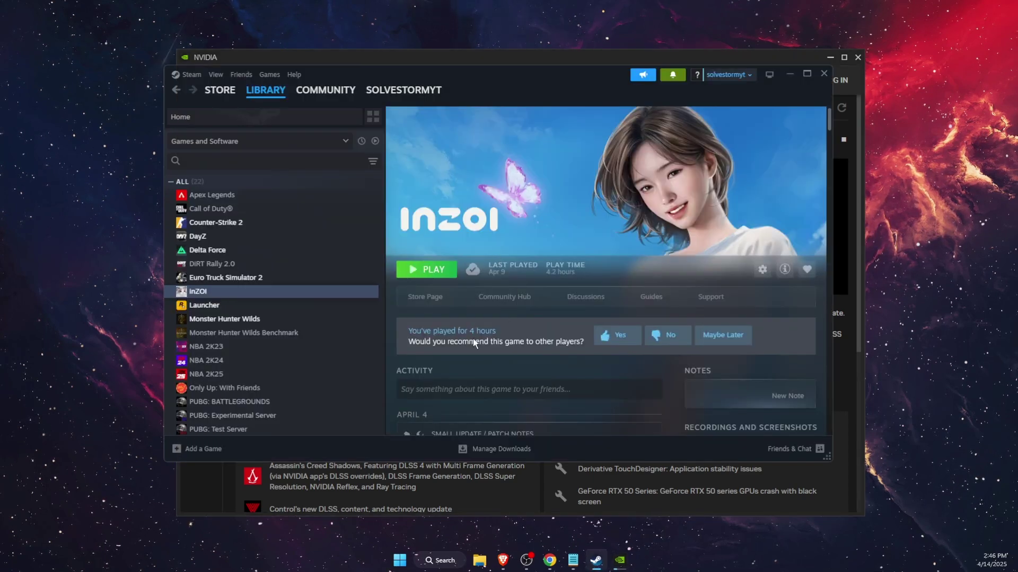